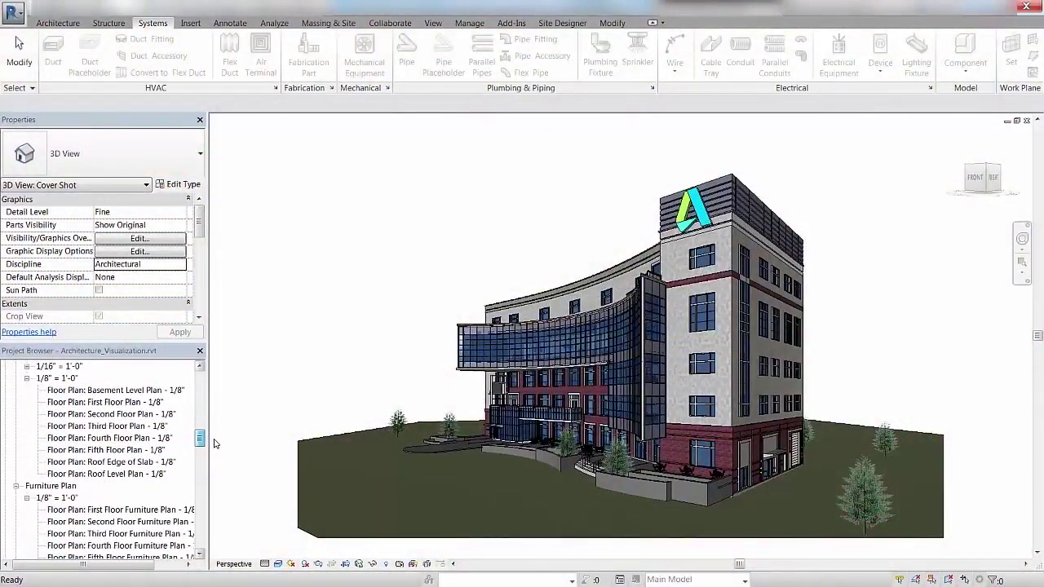
Set both main and branch duct types to Round Duct: Supply in the layout settings
click(114, 402)
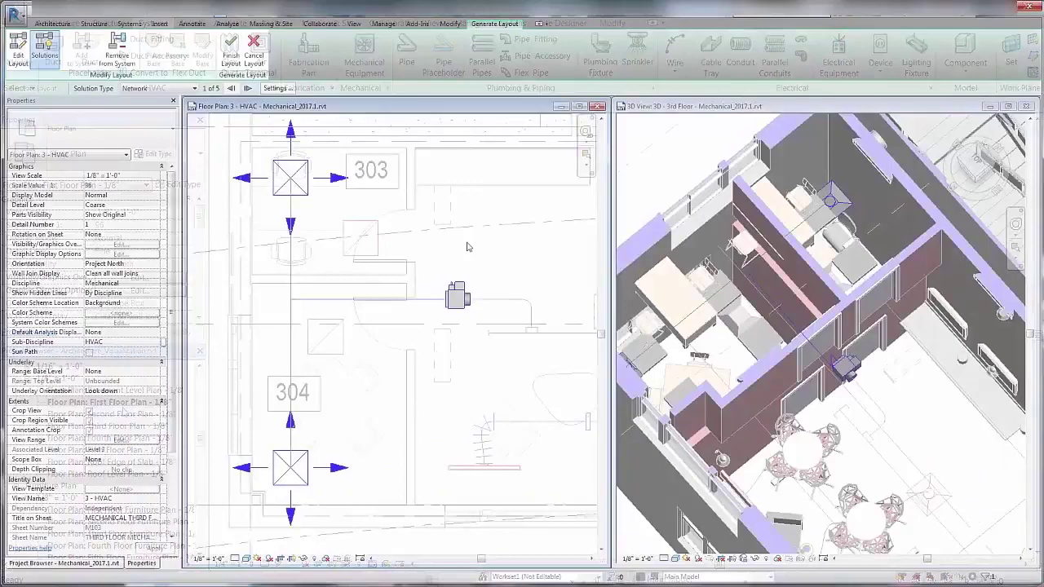
click(277, 88)
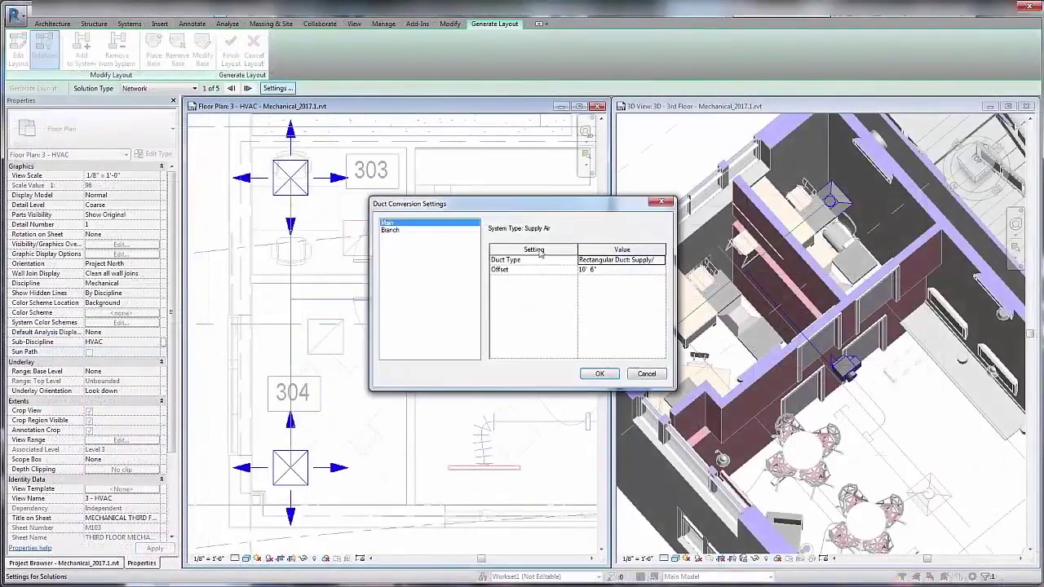
click(661, 261)
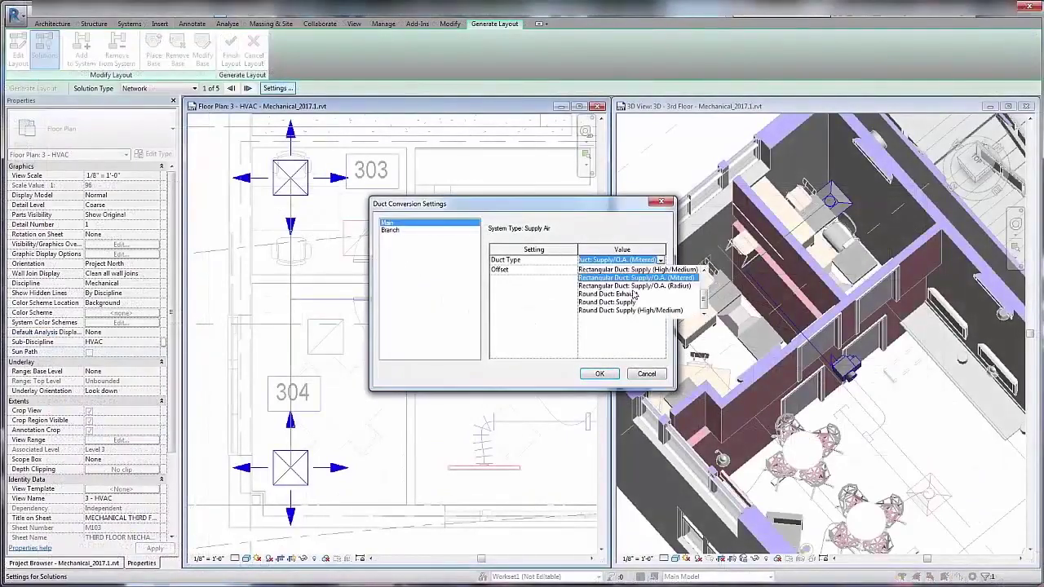
click(620, 302)
click(392, 230)
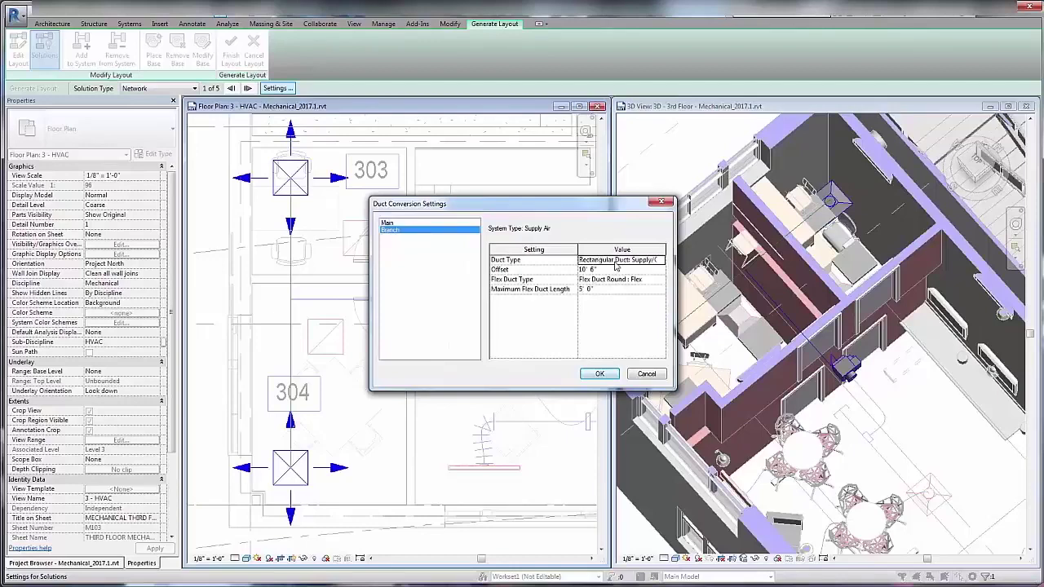
click(661, 260)
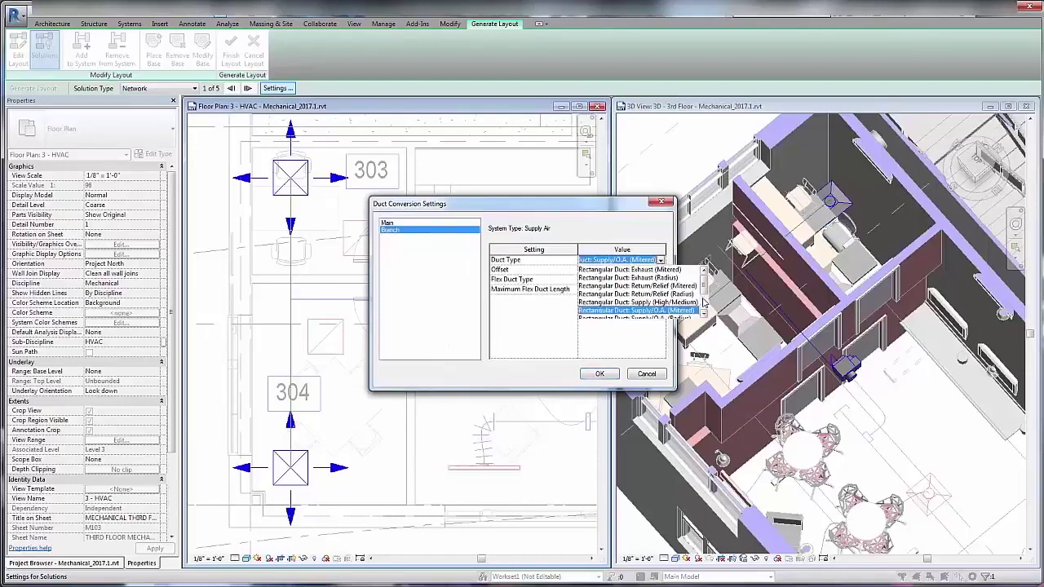
scroll(704, 303, down, 2)
click(636, 303)
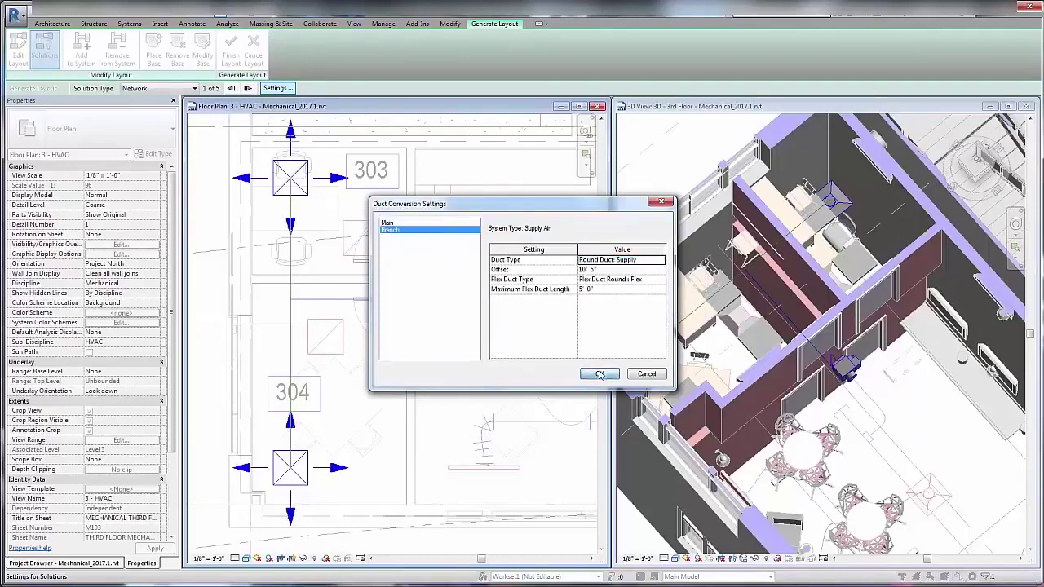
click(600, 374)
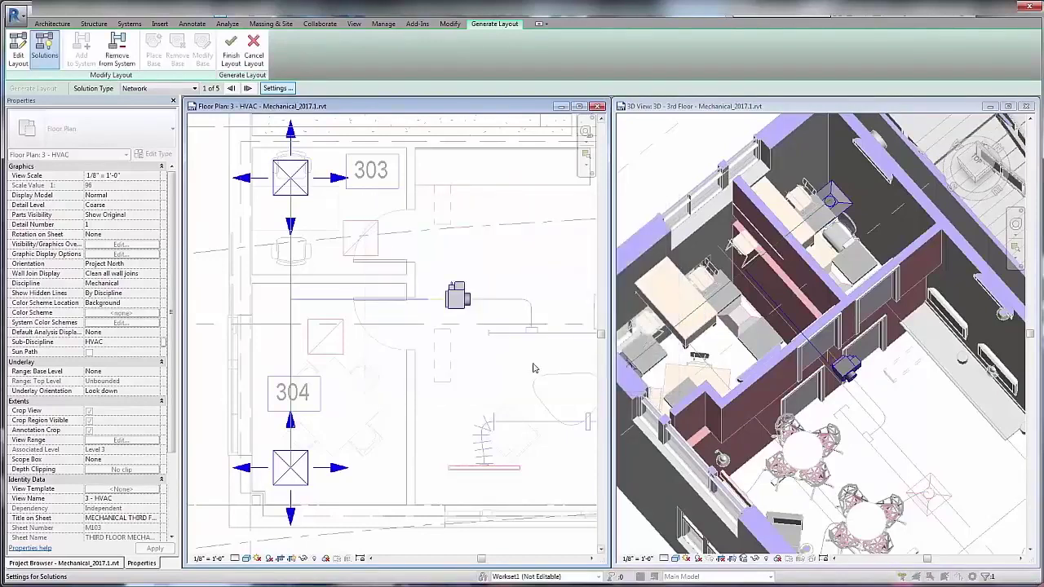
Cycle the layout solutions forward to solution 5 of 5
click(249, 89)
click(248, 89)
click(249, 89)
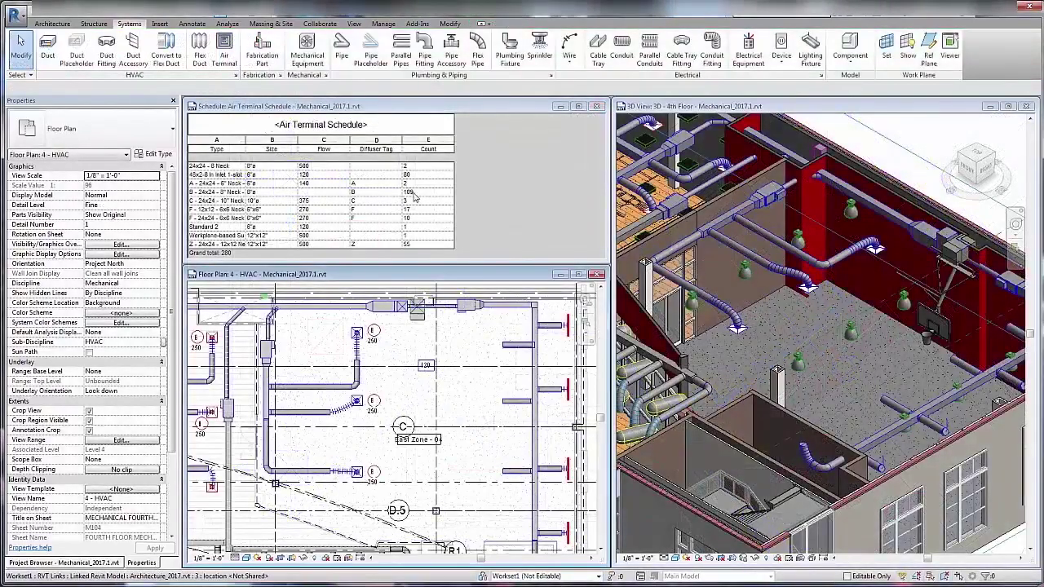
Copy the 24x24 supply diffuser to new positions farther right in the plan
click(357, 334)
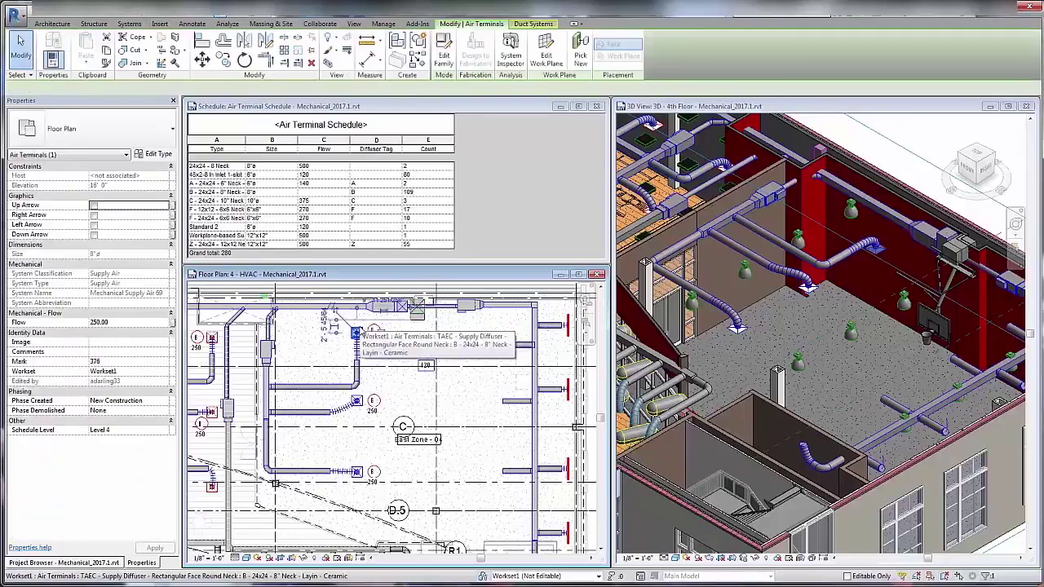
click(223, 58)
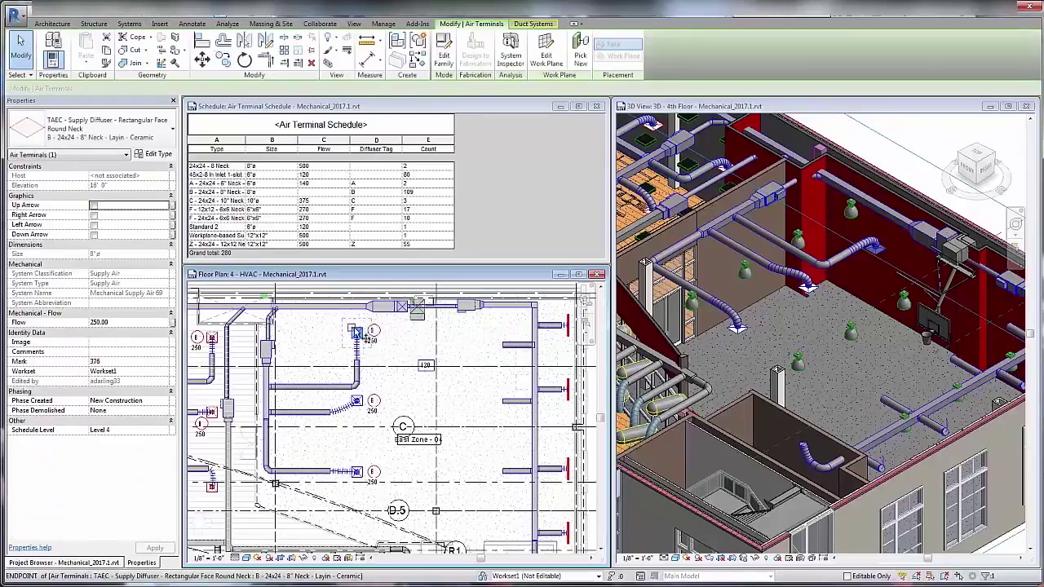
click(366, 334)
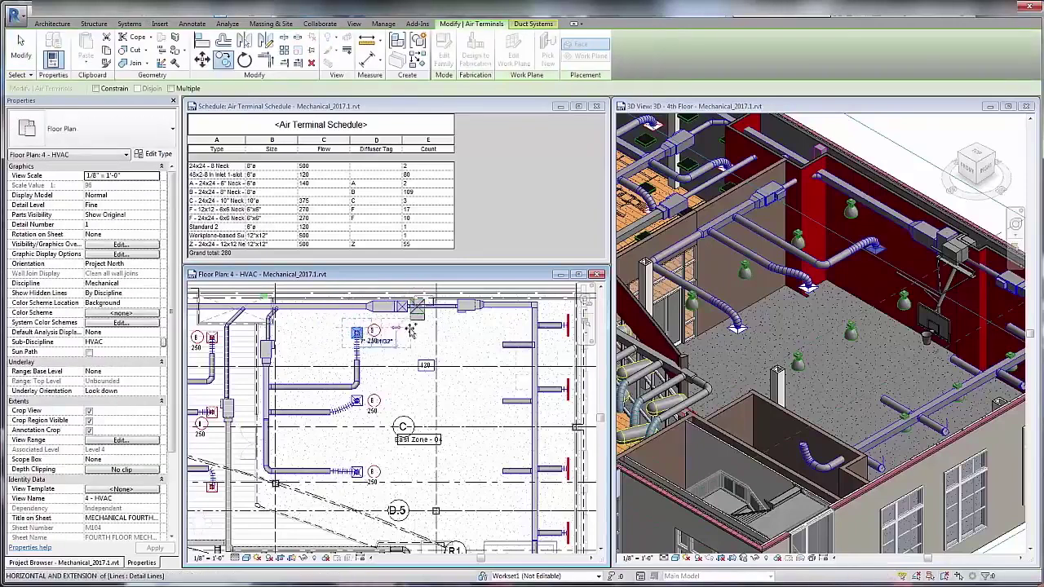
click(482, 330)
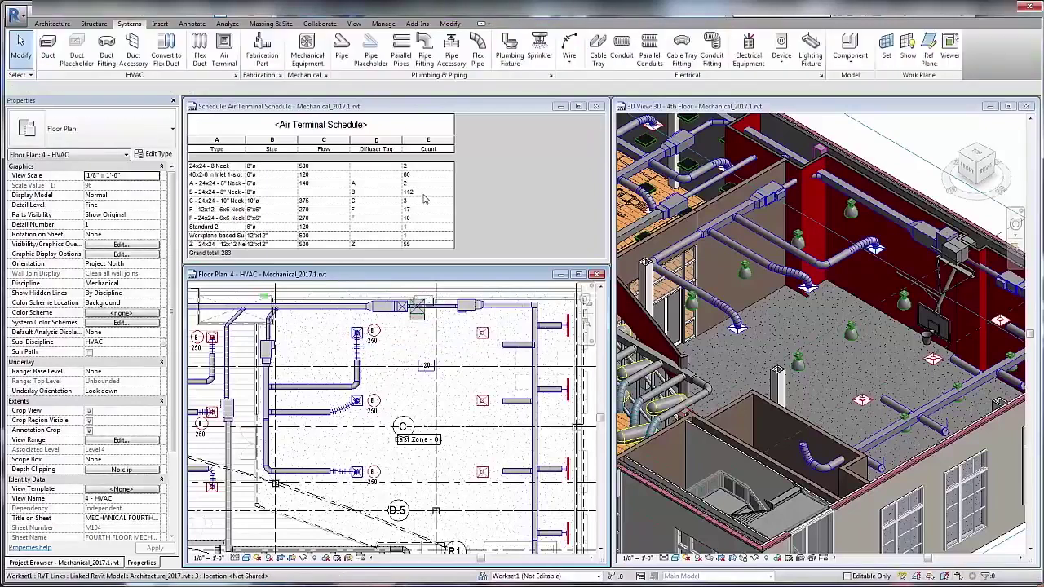
Set row B's Diffuser Tag to G in the schedule and apply it to all such diffusers
scroll(378, 355, up, 5)
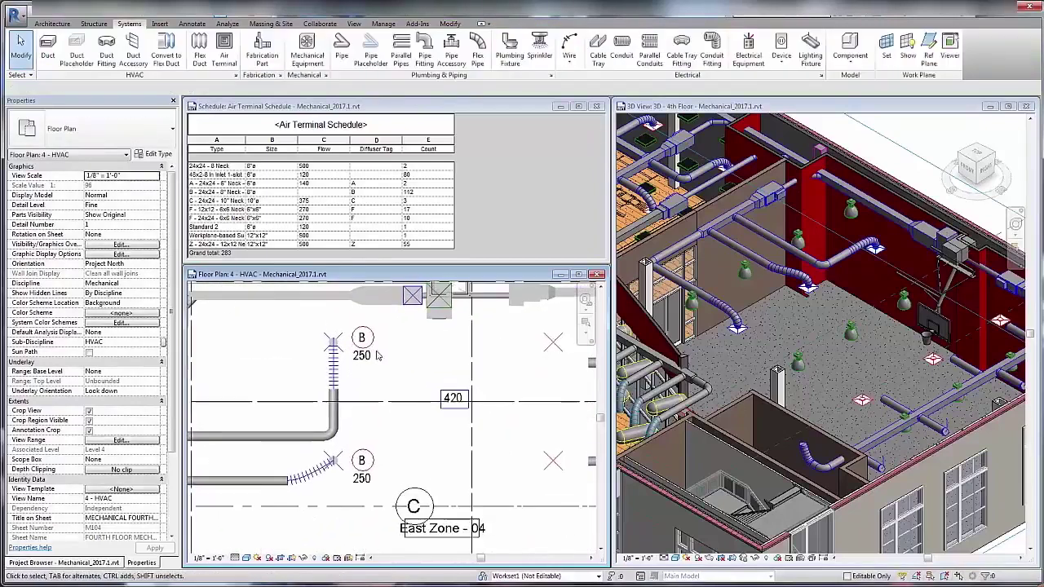
click(390, 192)
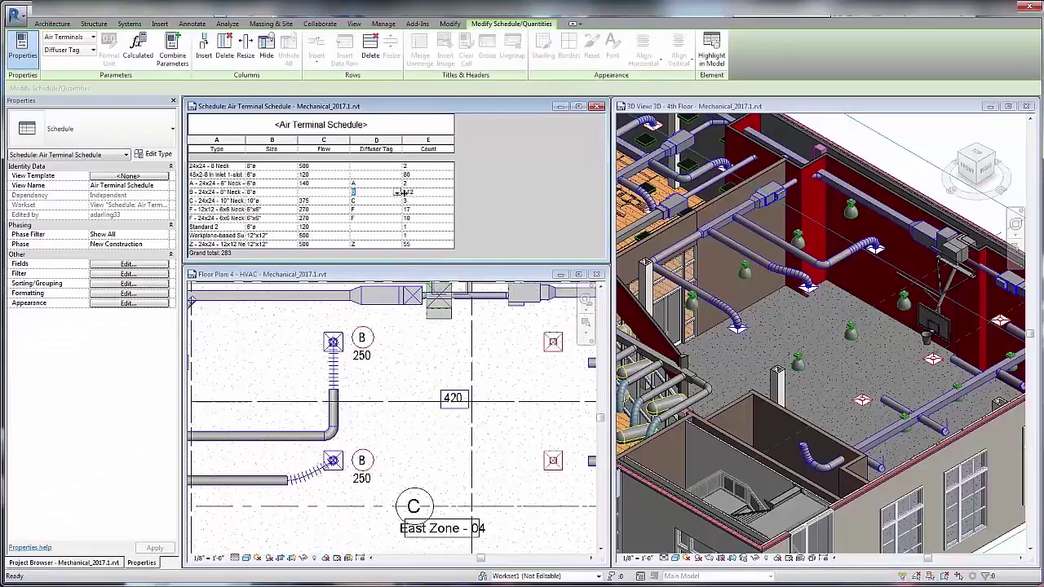
text(B)
key(Return)
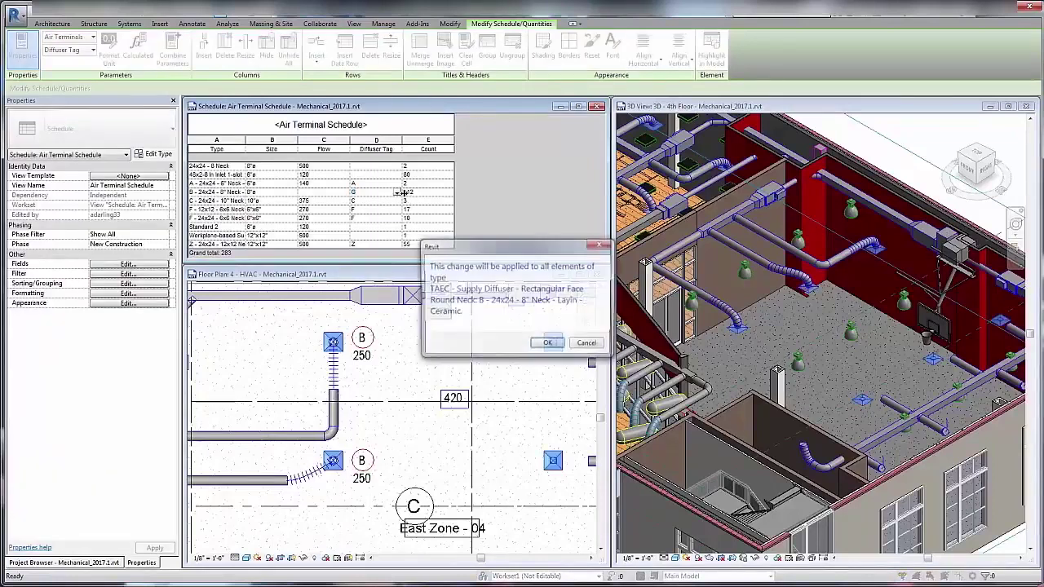
click(548, 345)
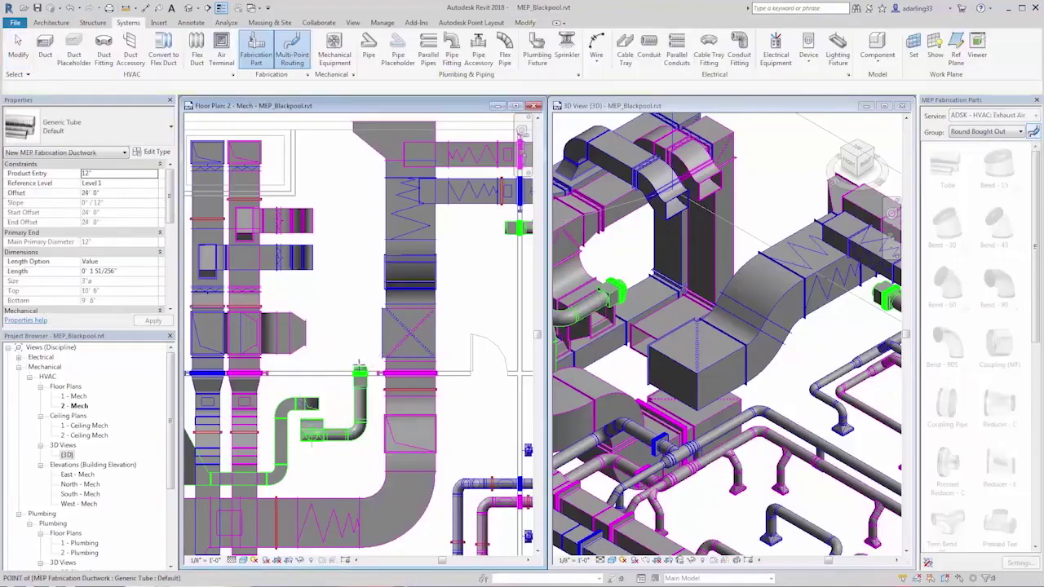
Route a new round duct with a diagonal bend to the green duct end
click(359, 367)
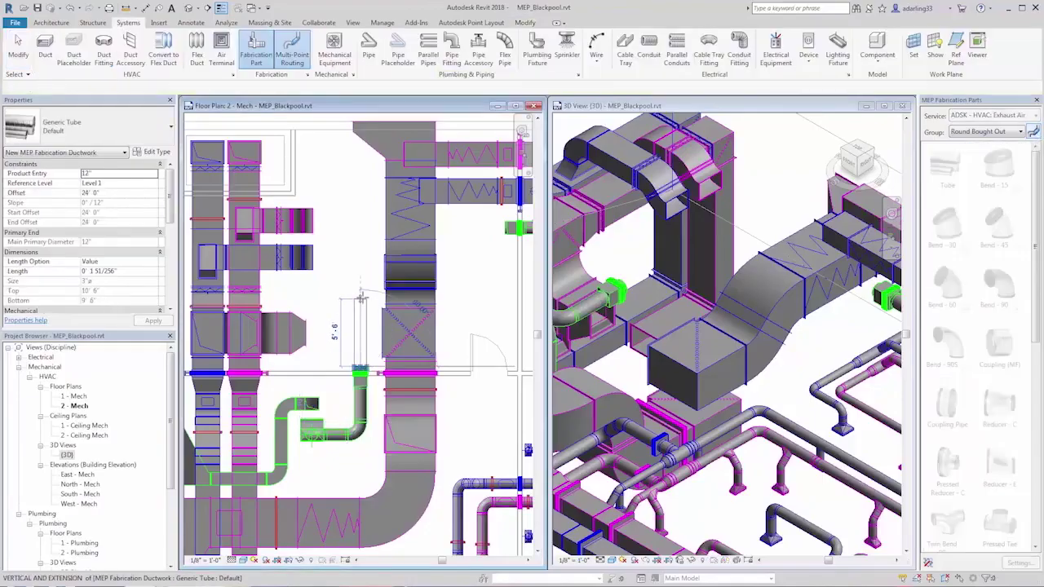
click(430, 228)
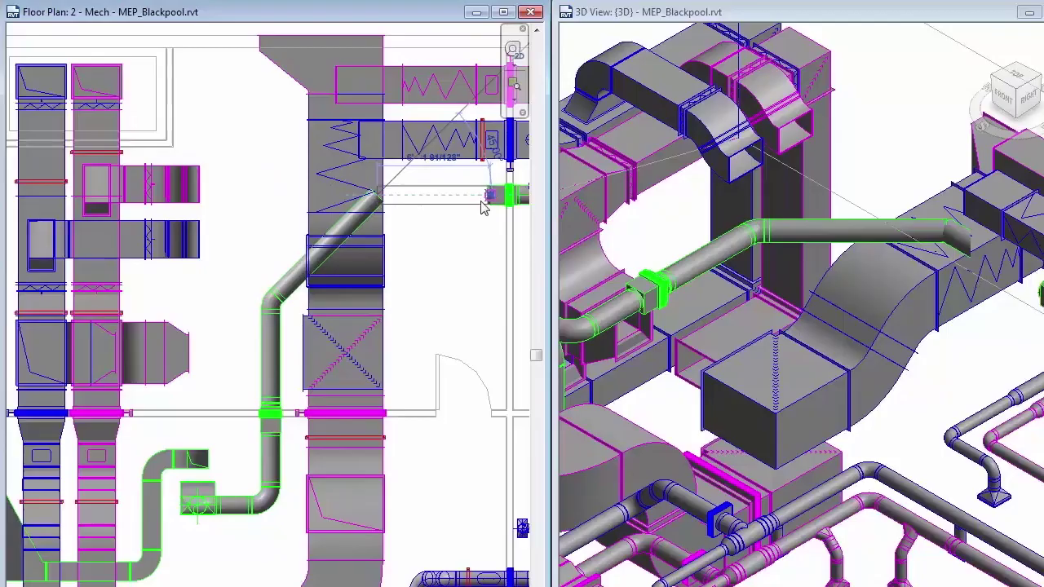
click(482, 208)
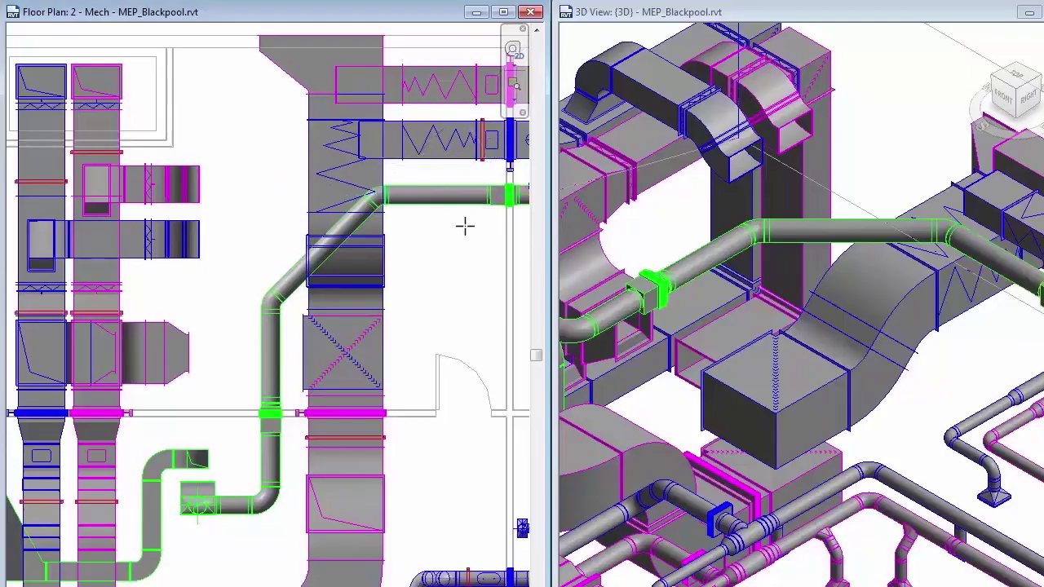
Pick two duct ends to connect and cycle to routing solution 8 of 14
click(203, 245)
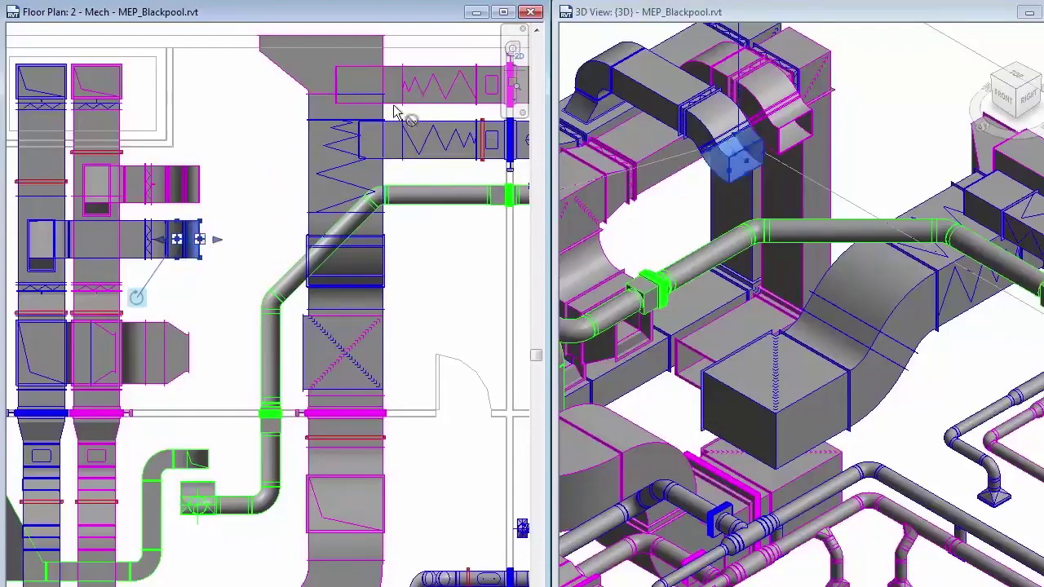
click(359, 139)
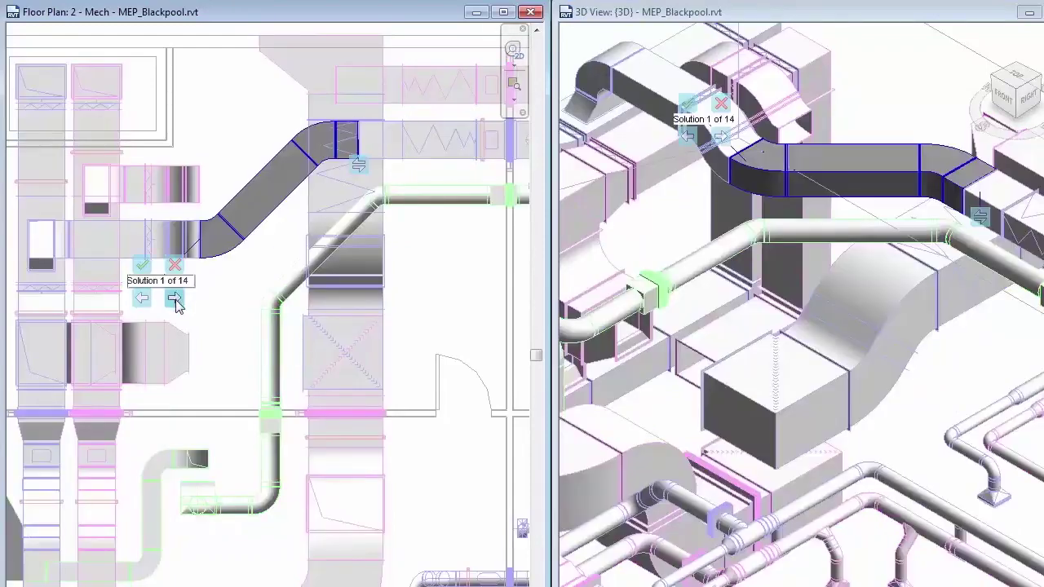
click(175, 299)
click(175, 299)
click(175, 299)
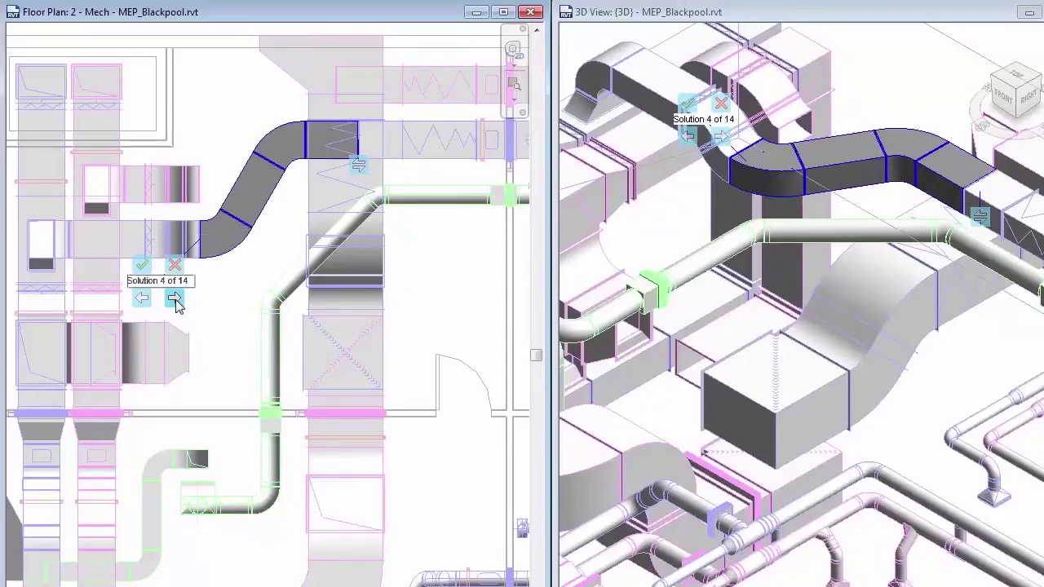
click(174, 299)
click(175, 299)
click(175, 299)
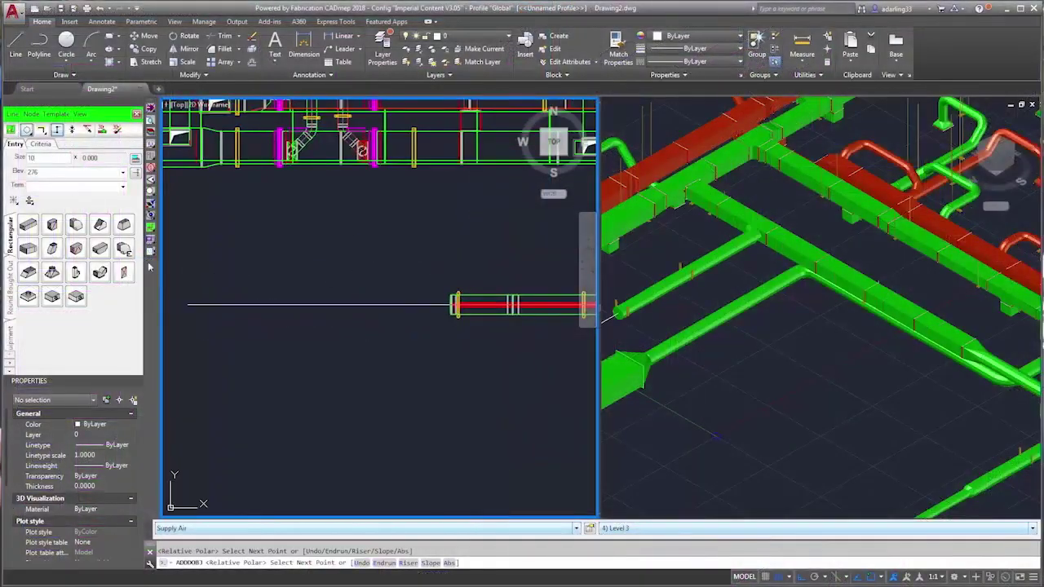
Extend the duct run left, end it, and draw a branch upward from its left end
click(197, 305)
text(e)
key(Return)
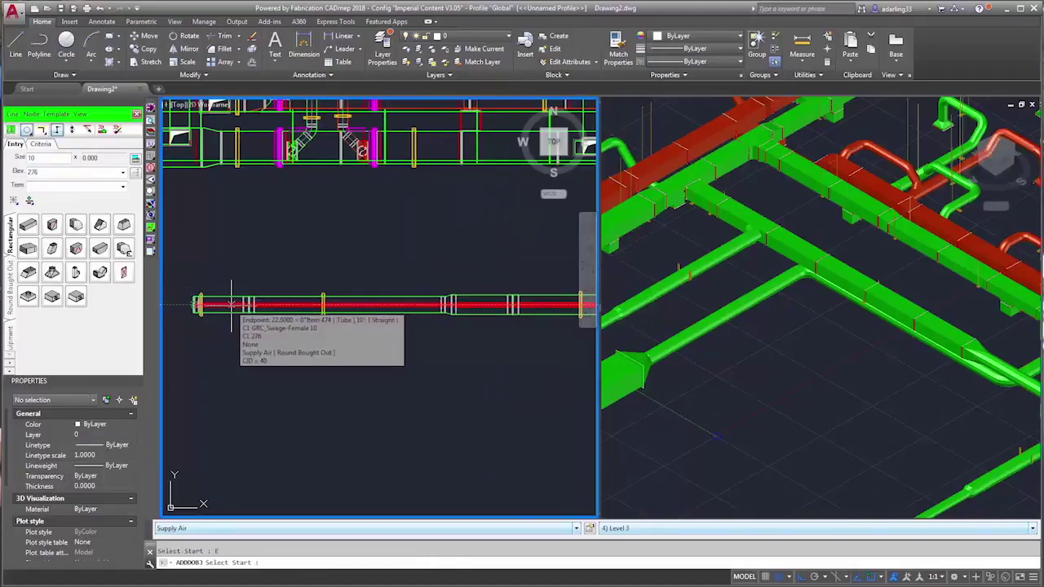
click(231, 303)
click(227, 221)
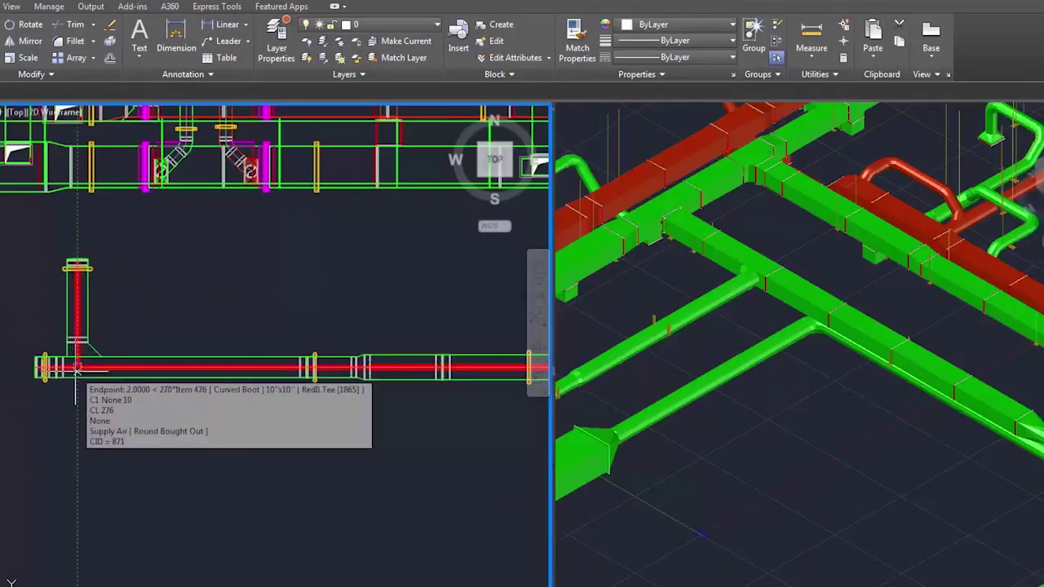
Connect a vertical duct branch to the main red run and window-select the magenta pipes
middle_drag(216, 372, 108, 373)
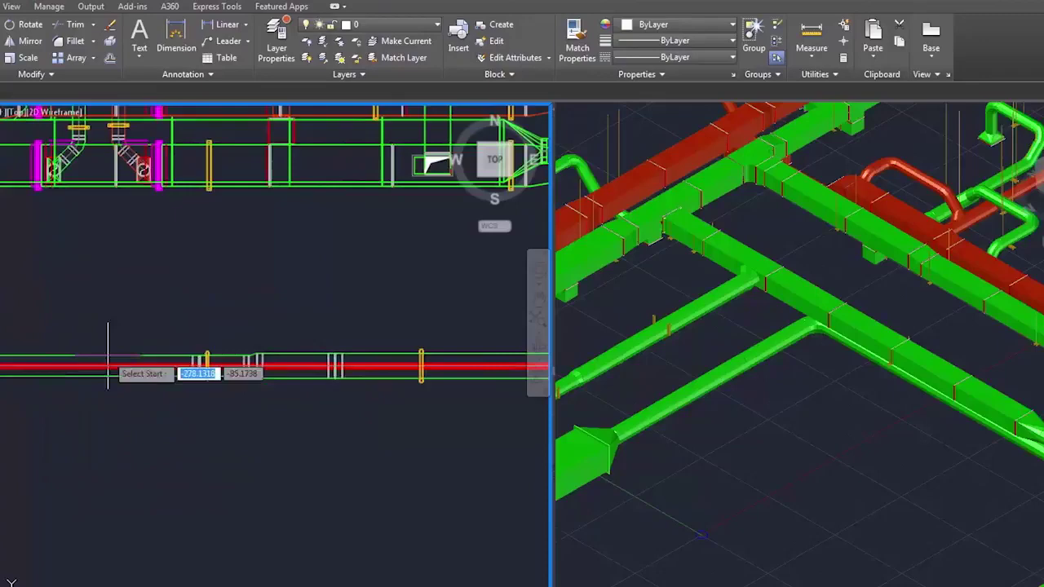
click(299, 265)
click(298, 367)
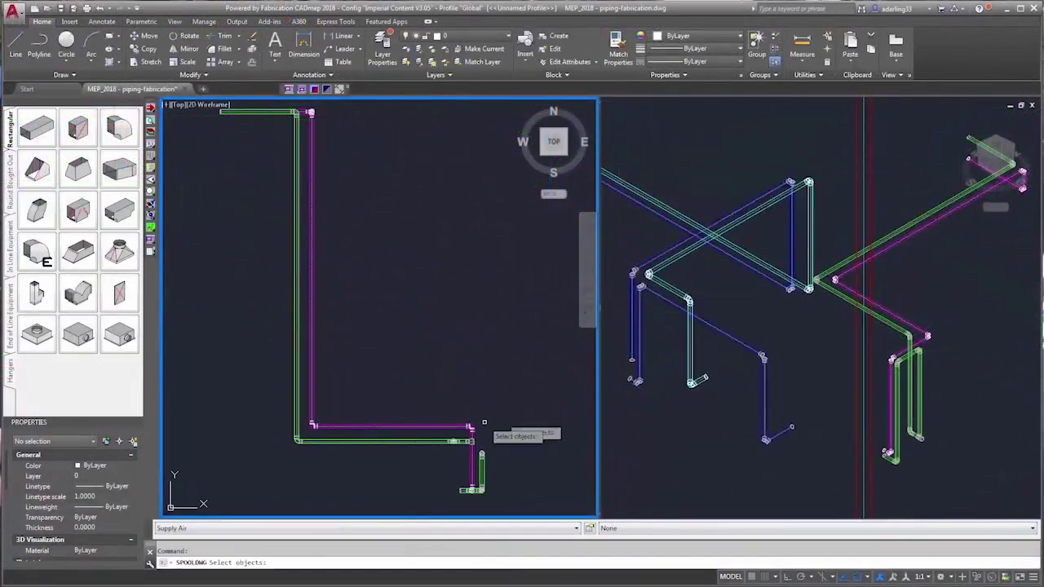
click(481, 434)
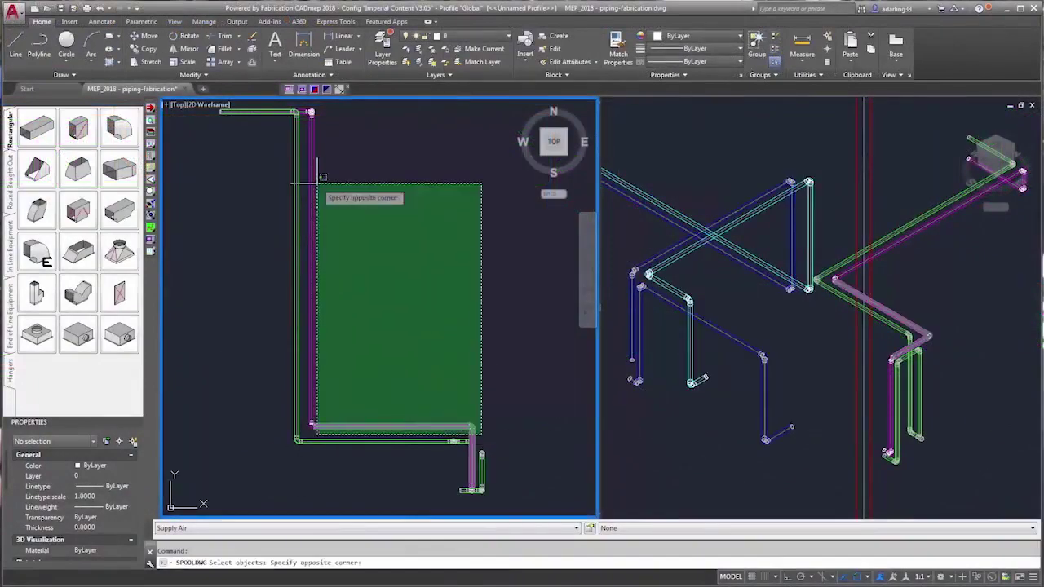
click(299, 109)
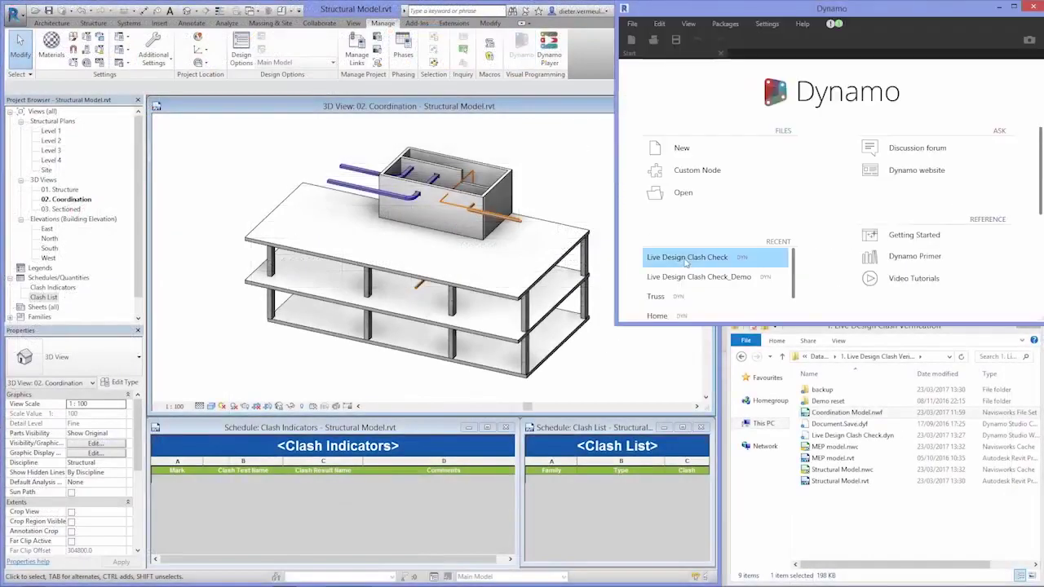
Open the recent Live Design Clash Check graph and run it
click(686, 257)
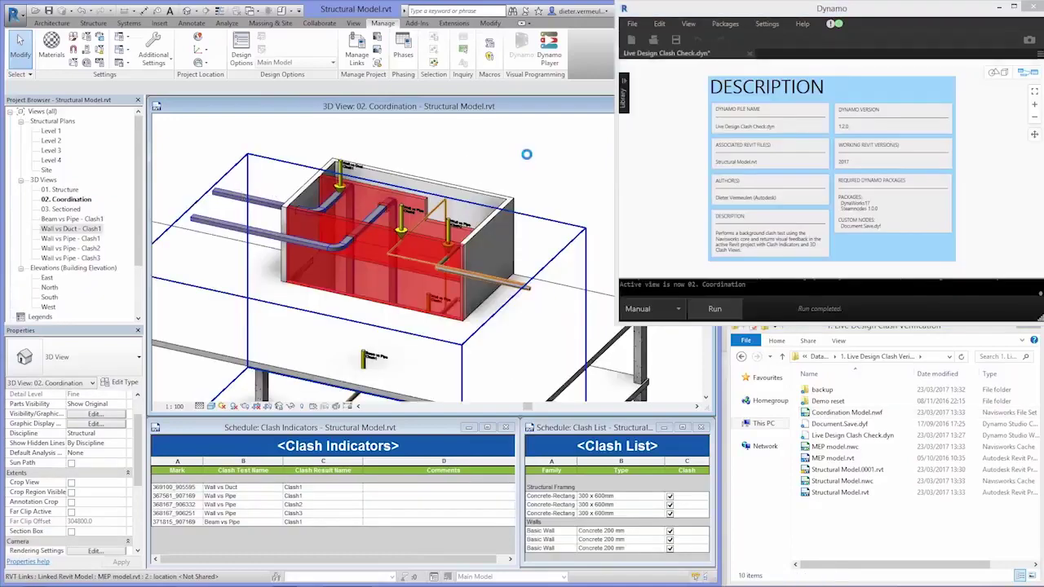
scroll(349, 190, up, 6)
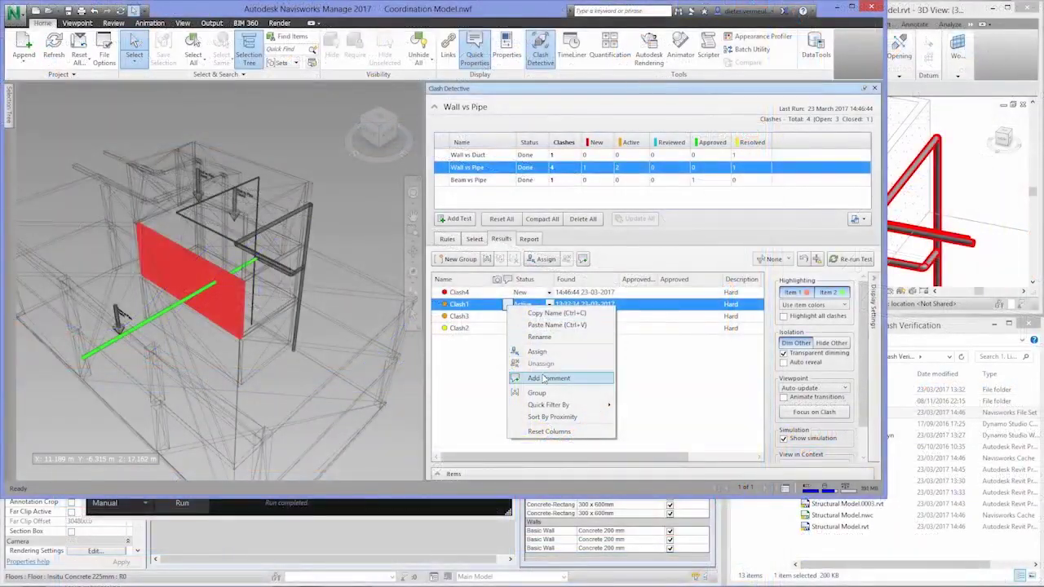
Add the comment 'To be solved on site' to Clash1 and pick a new status
click(546, 379)
text(To be solved on site)
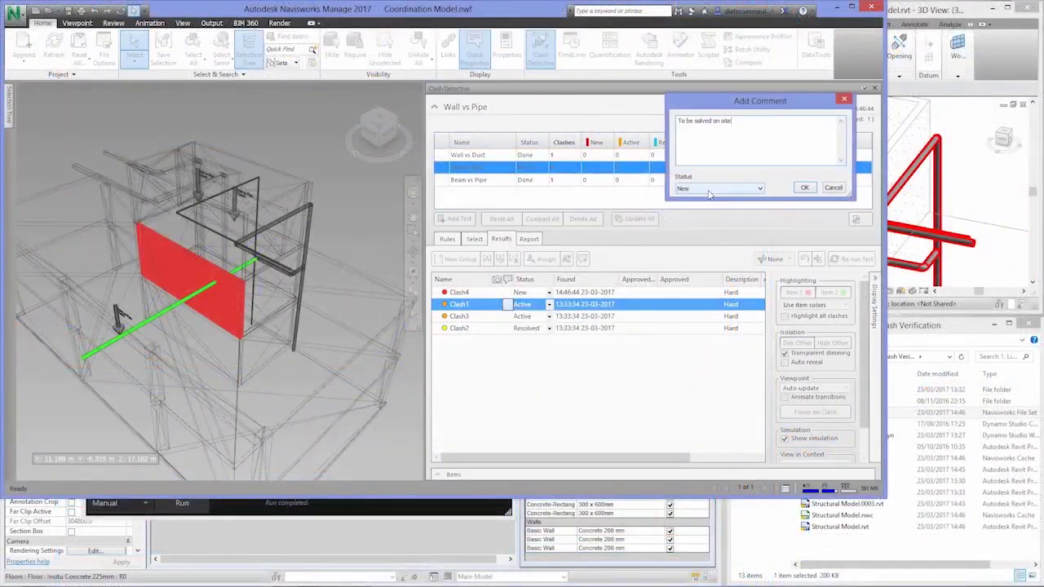
click(759, 190)
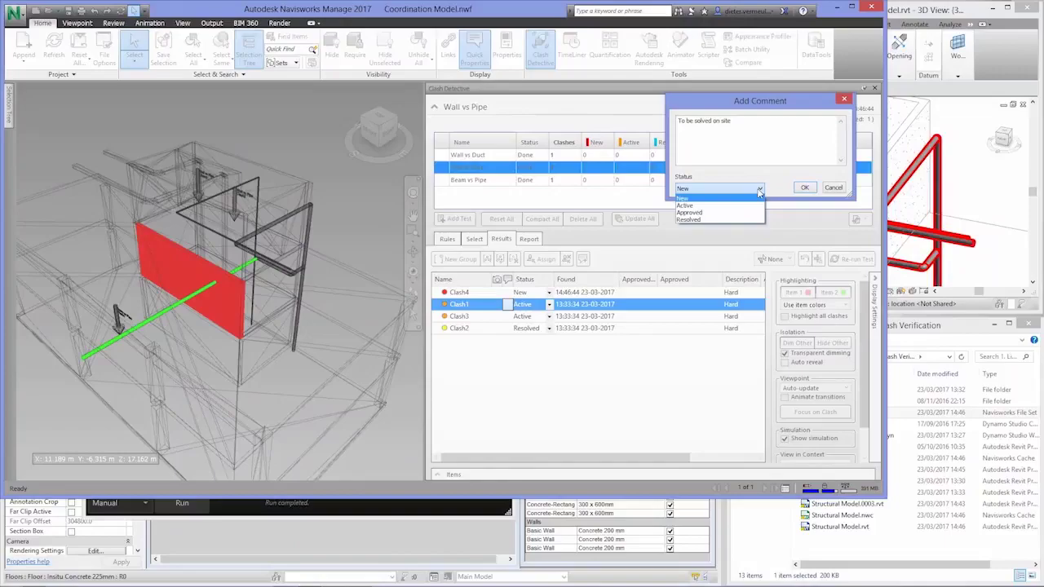
click(709, 205)
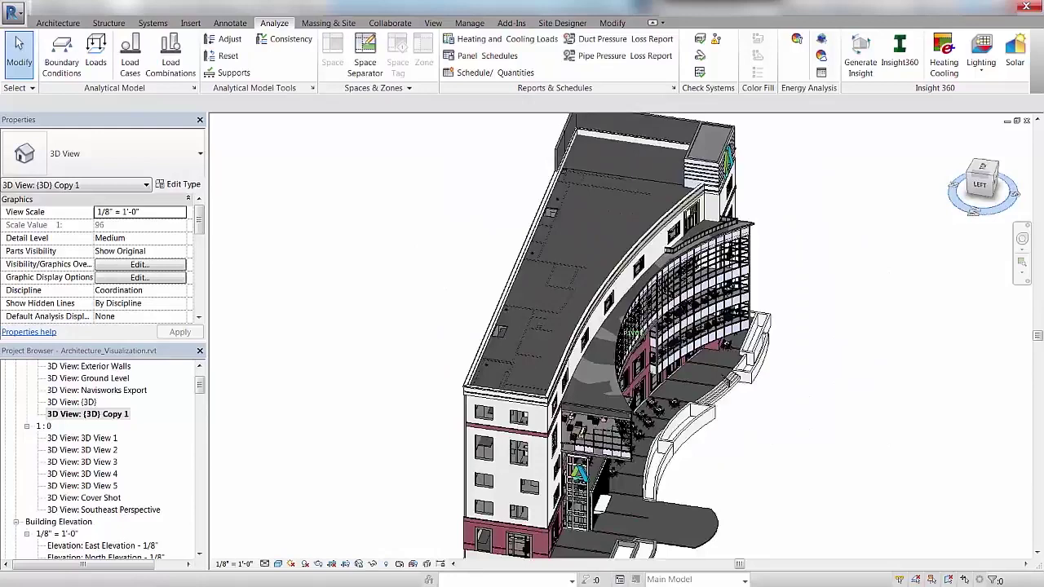
Generate the Insight analysis and narrow the HVAC range to the cheaper options
click(859, 64)
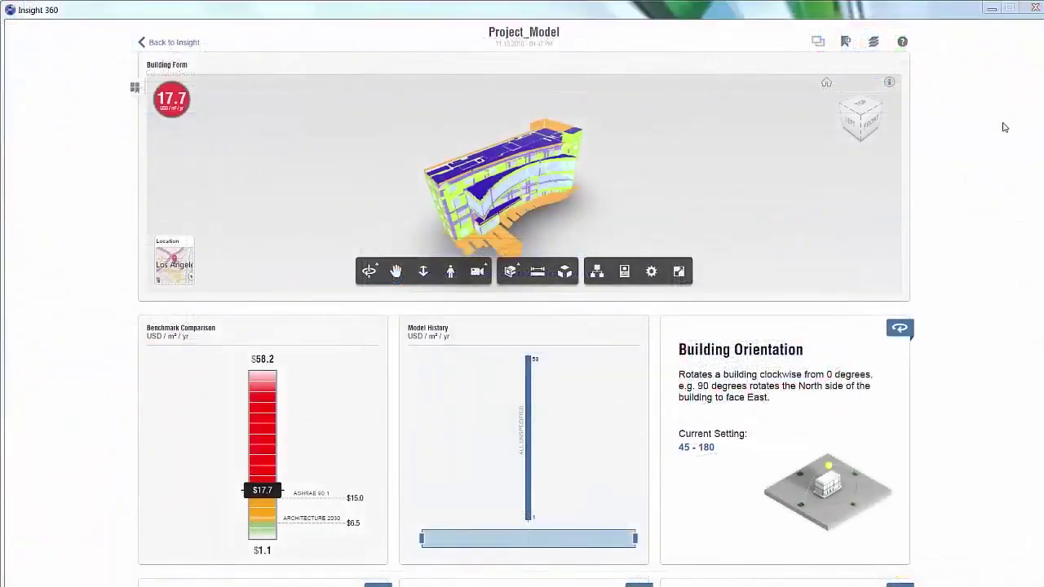
scroll(1005, 127, down, 5)
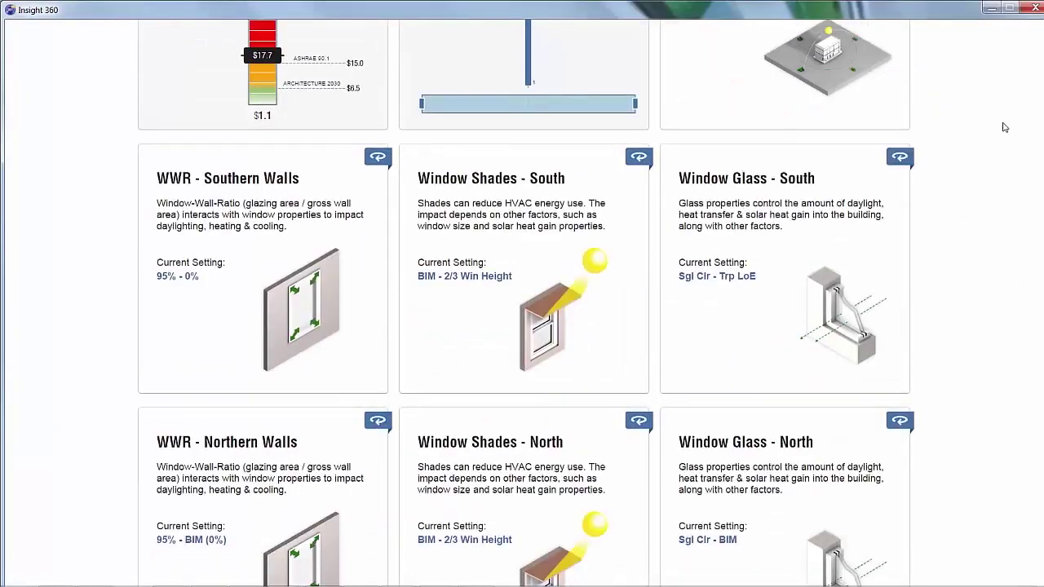
scroll(1005, 127, down, 15)
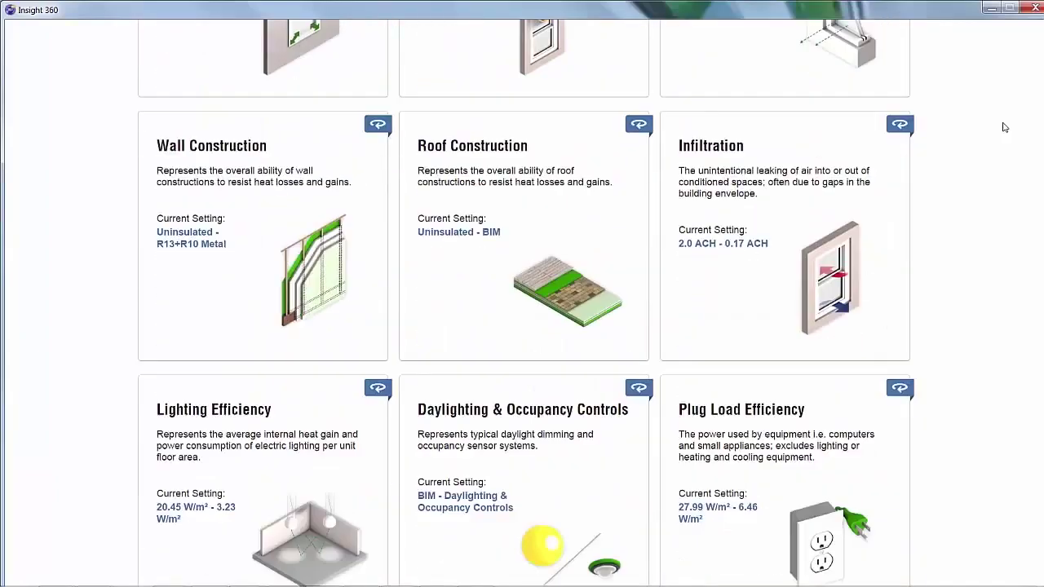
click(377, 326)
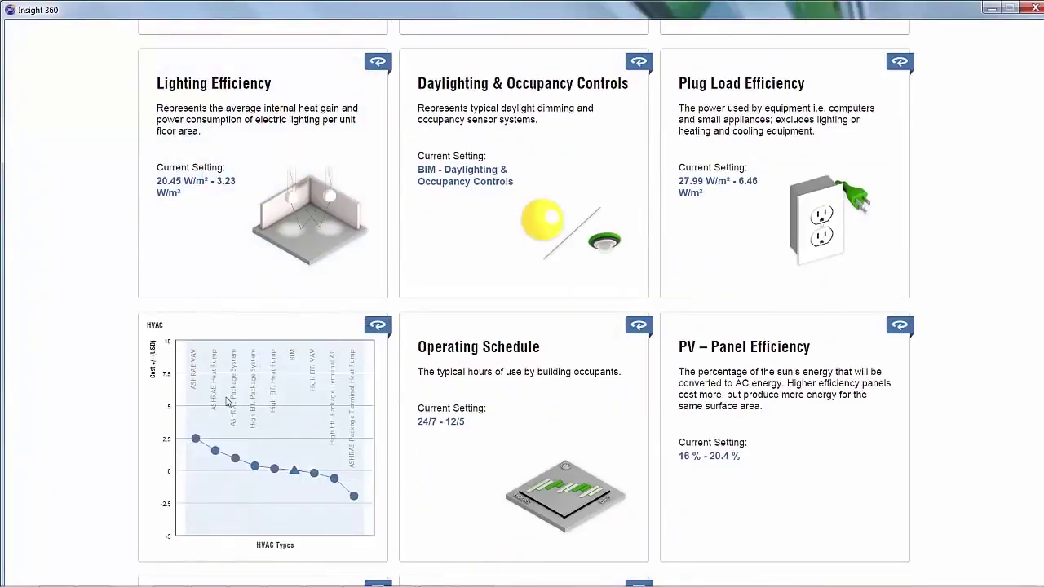
click(241, 395)
drag(451, 512, 561, 512)
click(635, 46)
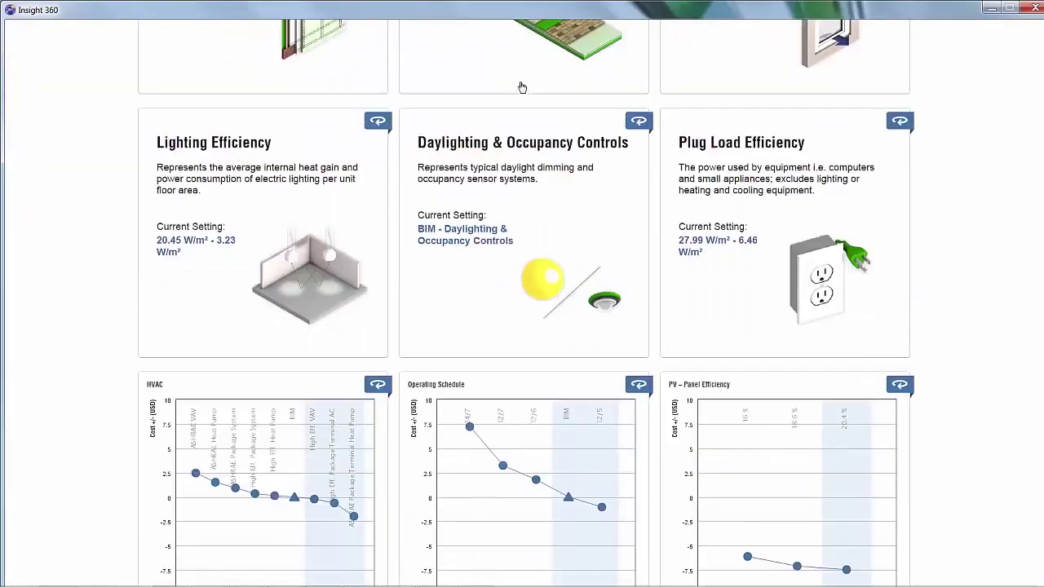
Narrow the Lighting Efficiency range, lowering the energy cost mean to 5.65 USD/m²/yr
click(378, 122)
click(235, 263)
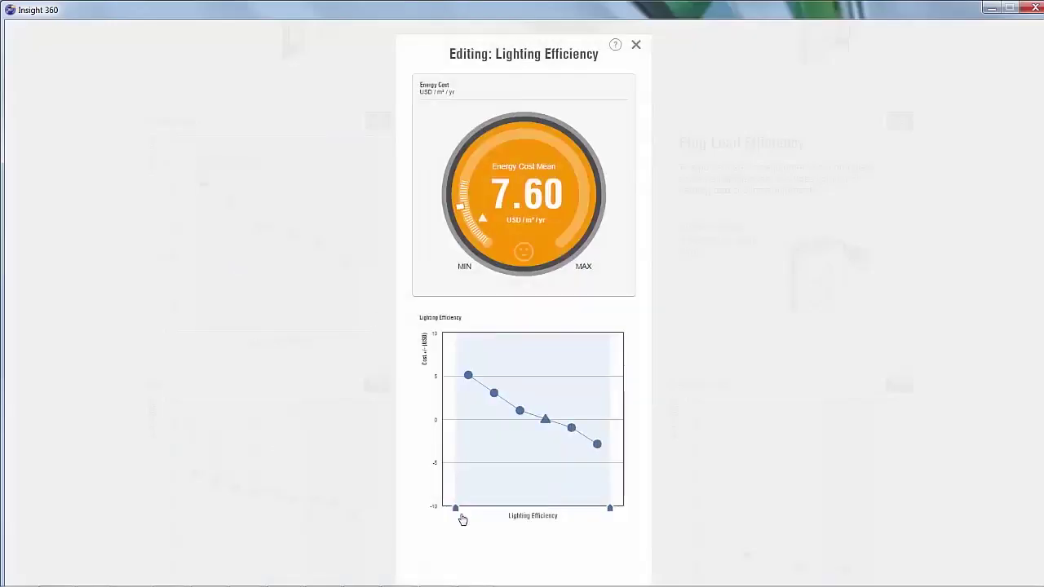
drag(454, 513, 539, 511)
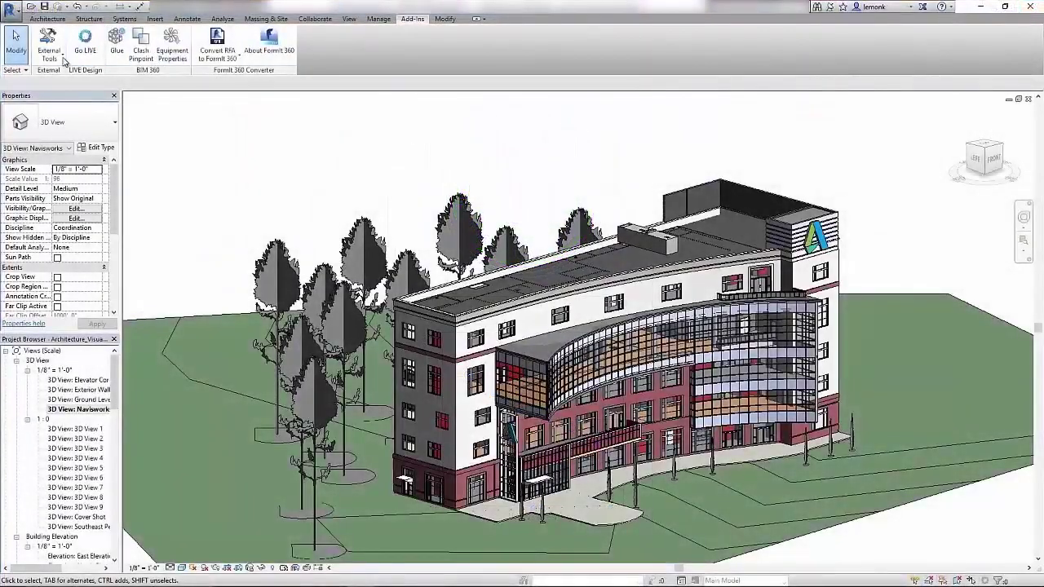
Open the model in Navisworks Manage 2017 and select the A-2017 and S-2017 models
click(65, 62)
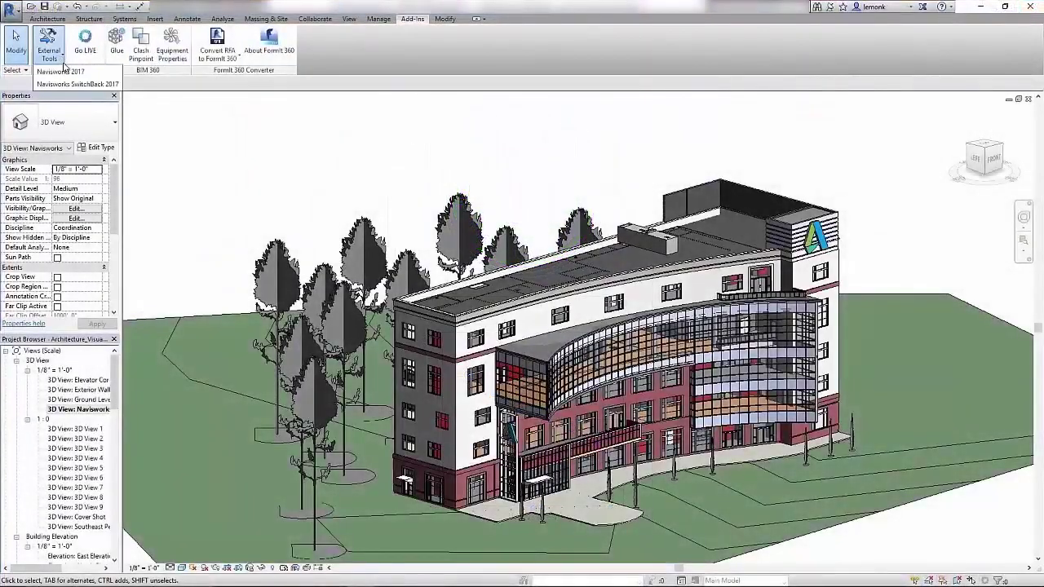
click(60, 72)
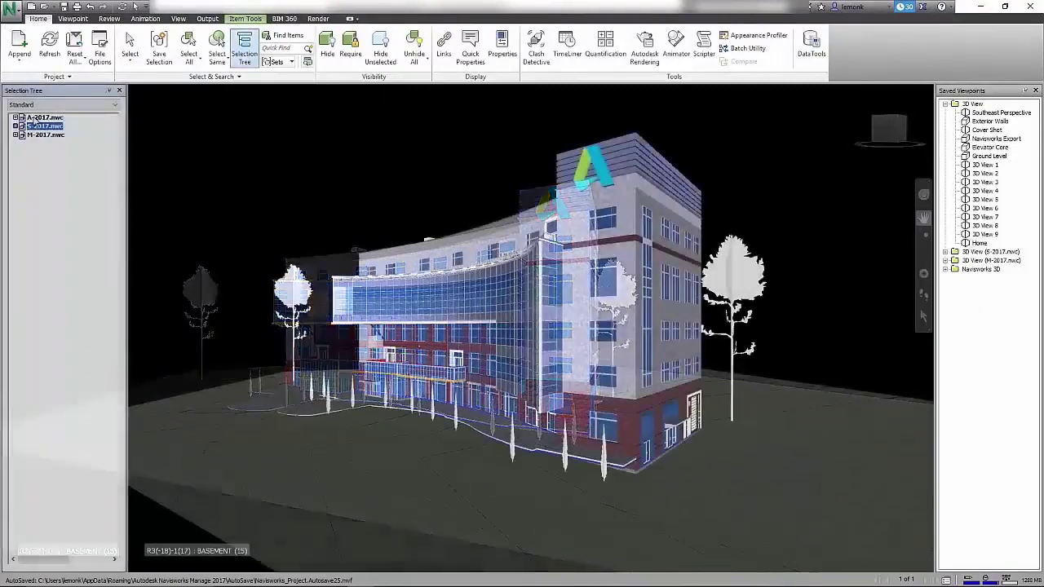
click(43, 118)
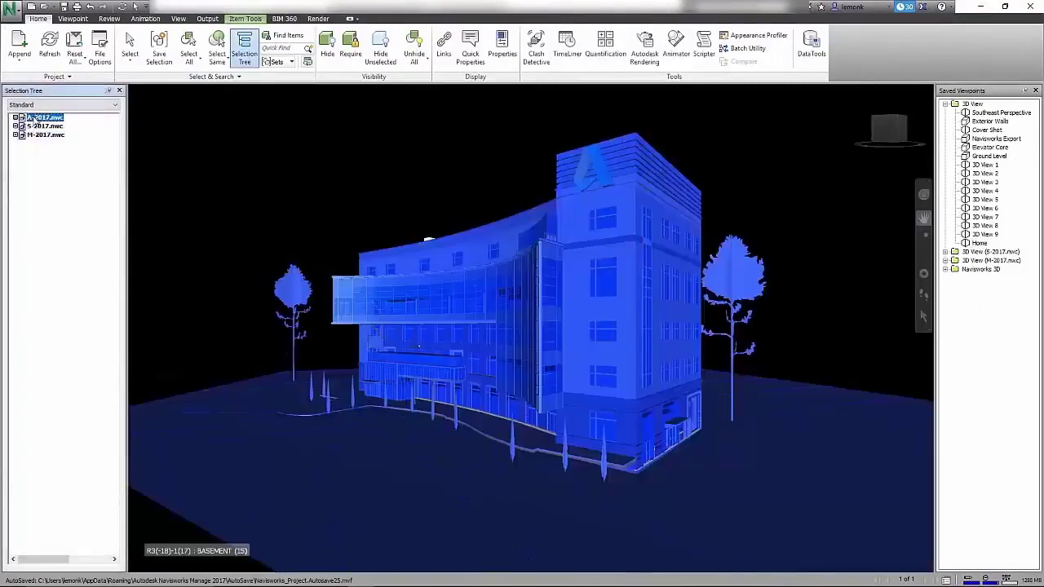
click(41, 127)
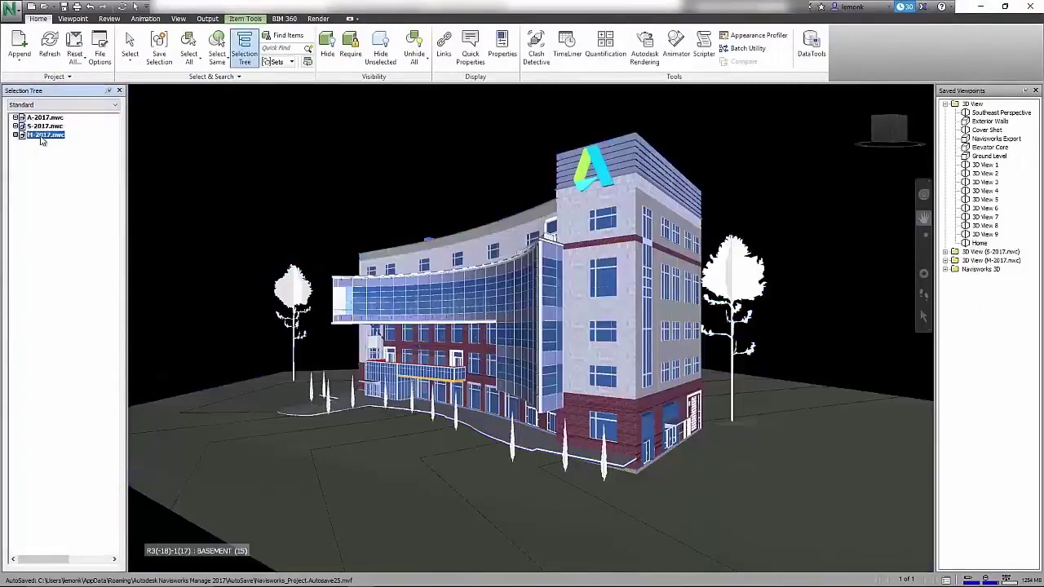
Add a clash test of M-2017 LEVEL 1 against S-2017's first level
click(534, 47)
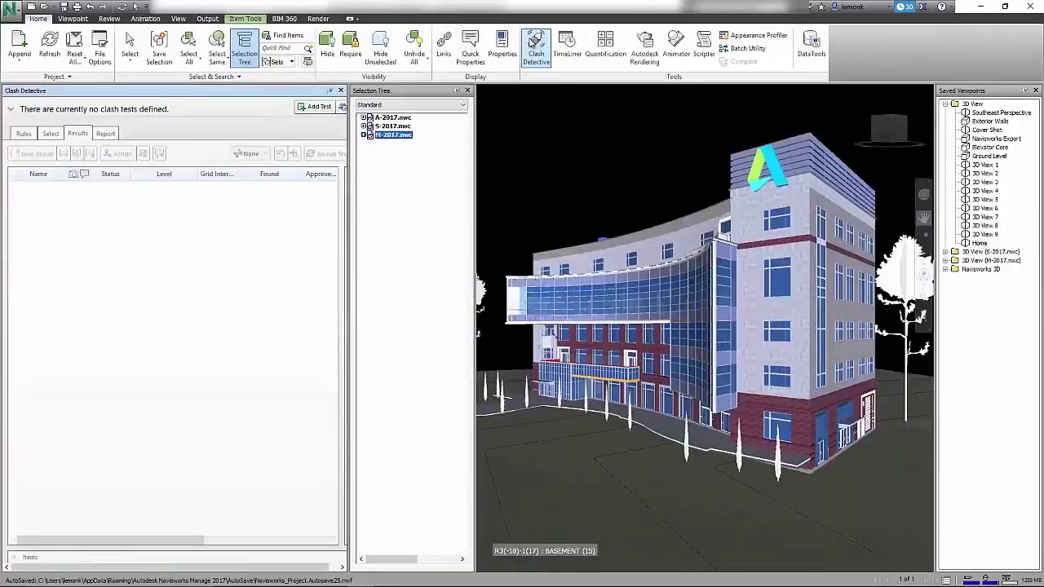
click(317, 107)
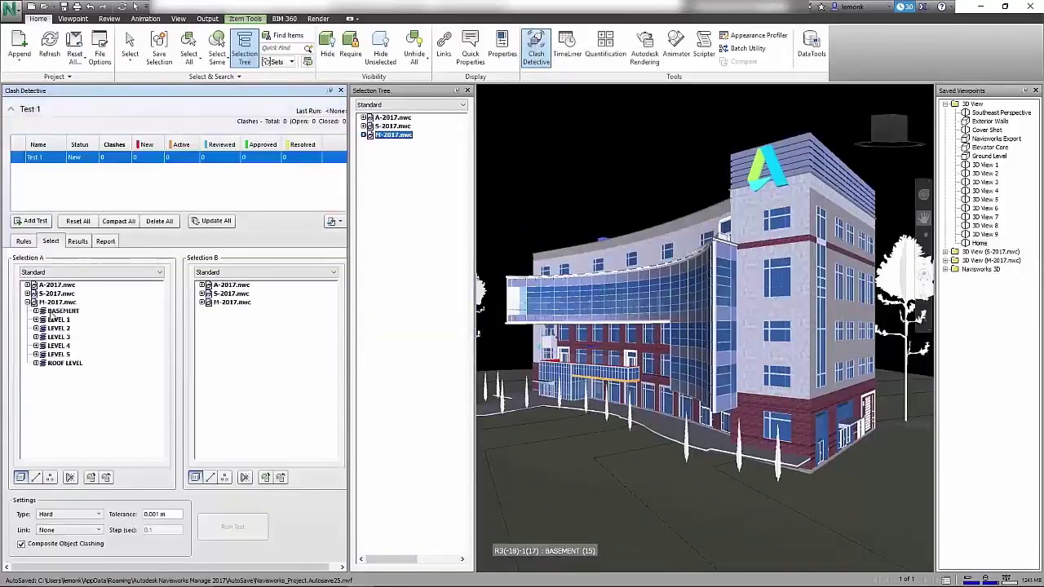
click(62, 320)
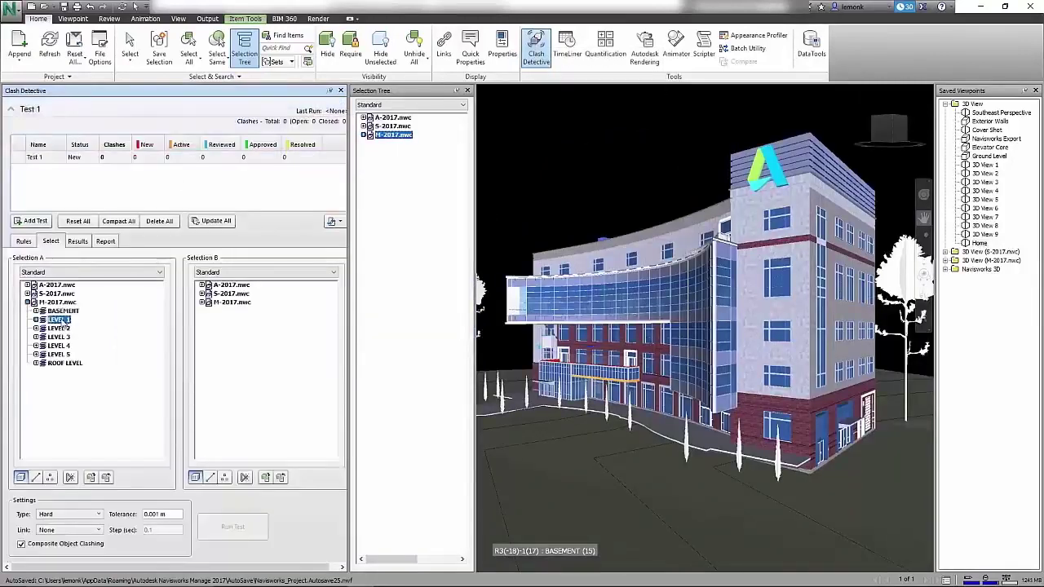
click(203, 294)
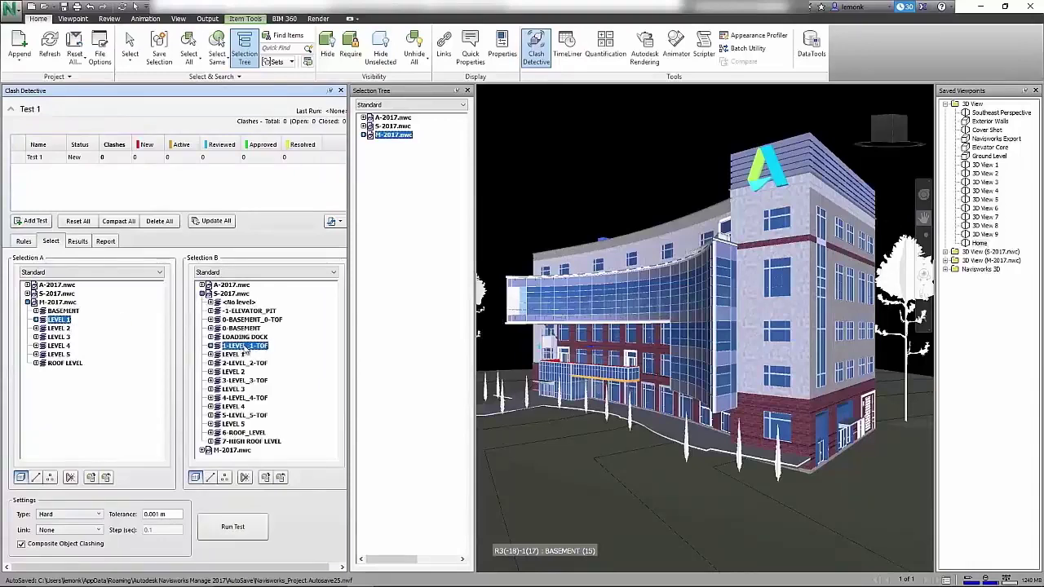
Run Test 1, finding 6 clashes, and mark Clash1 as Reviewed
click(232, 527)
click(124, 294)
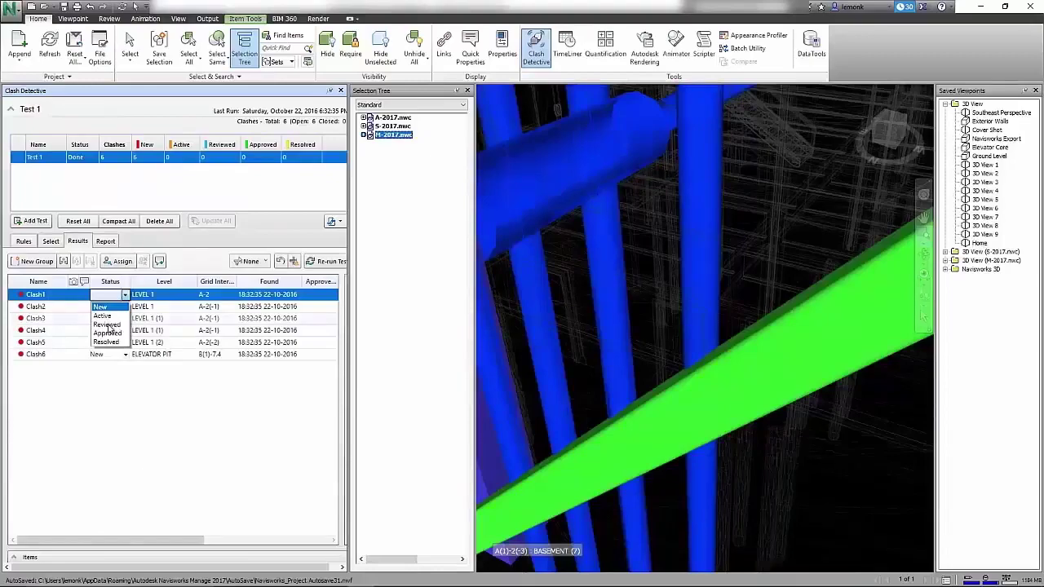
click(107, 325)
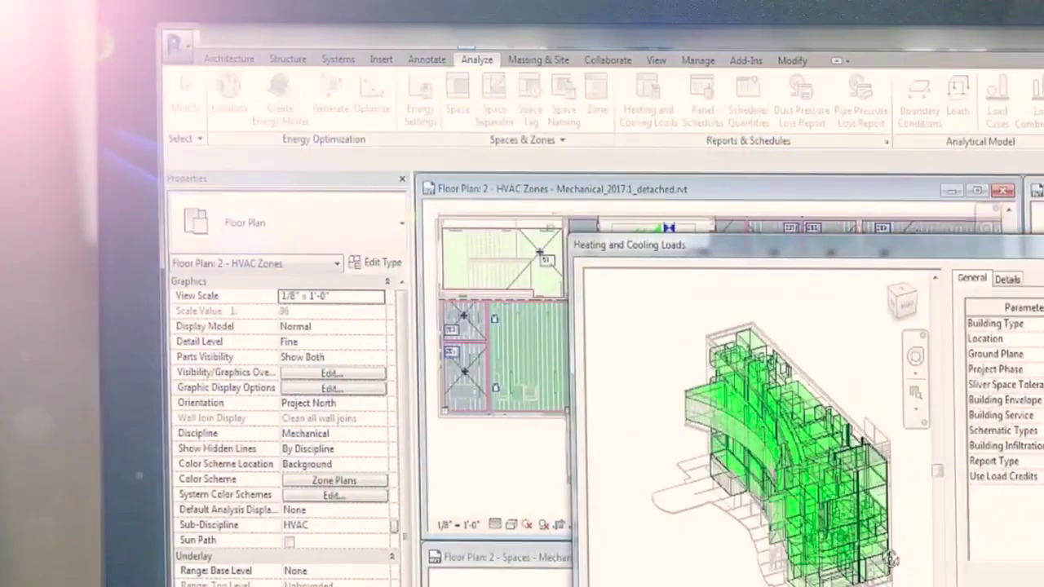
Orbit the green analytical zone preview and select the M-2017 model
shift+middle_drag(893, 559, 904, 571)
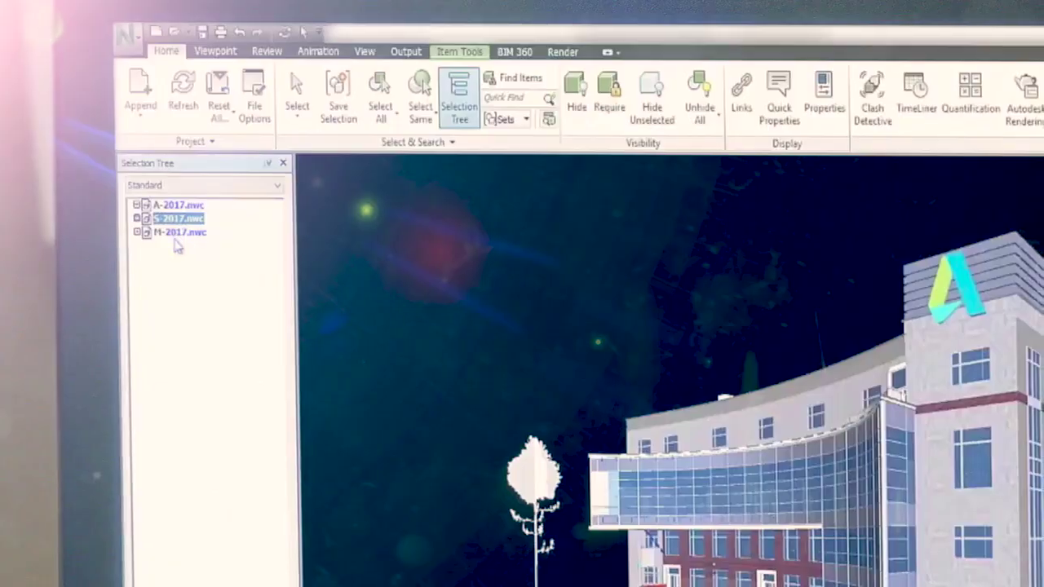
click(161, 233)
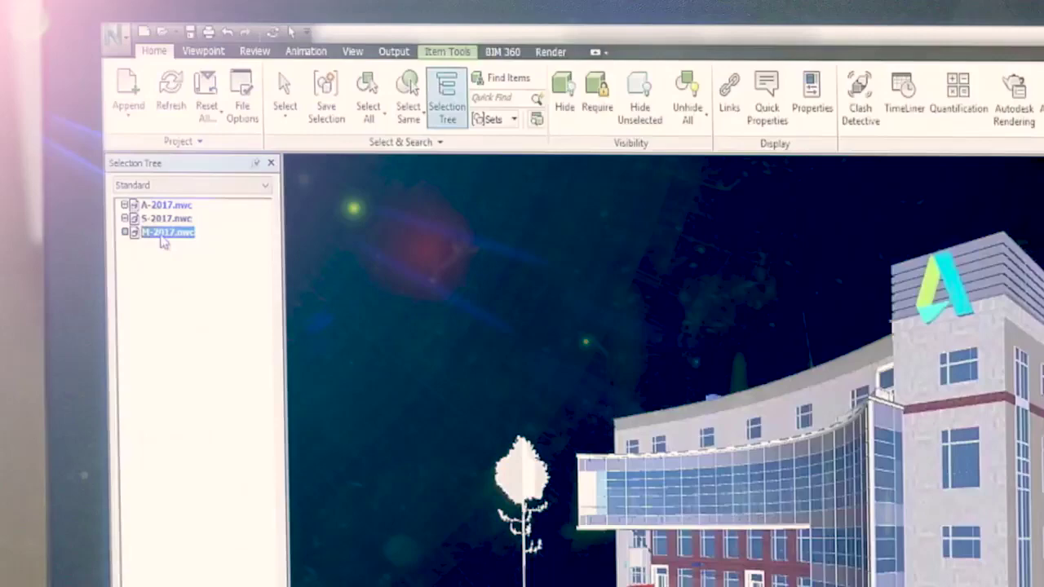